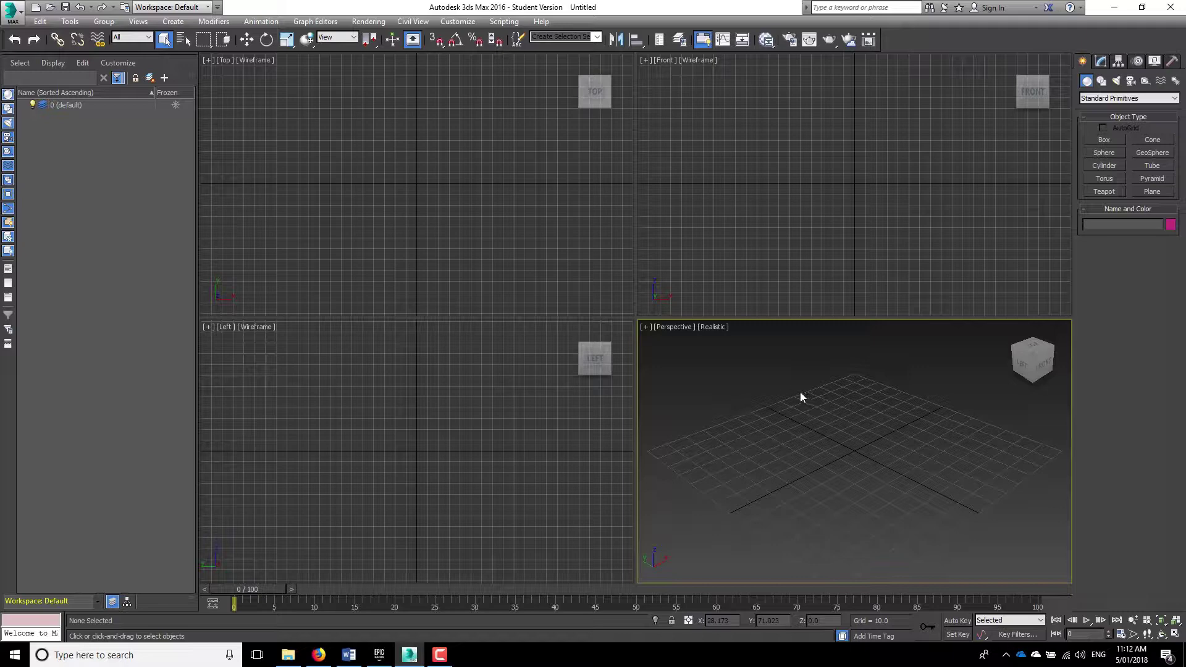
Step: Check that the system unit scale is 1 unit = 1.0 Millimeters and accept the units setup
left_click(464, 22)
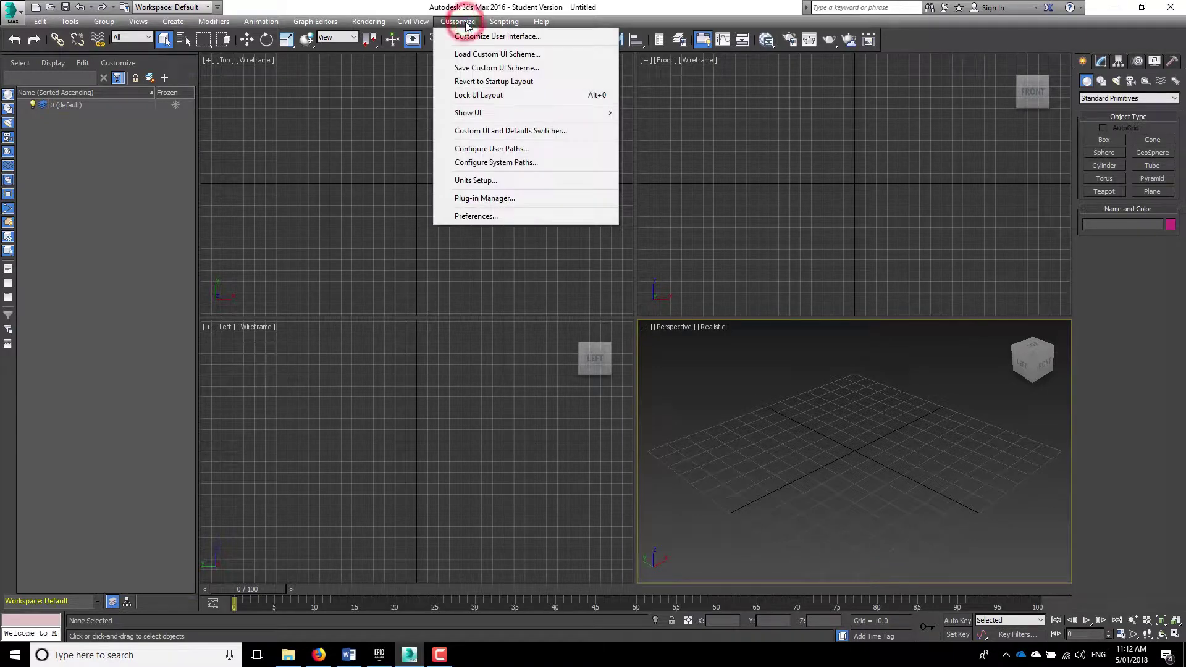
left_click(502, 180)
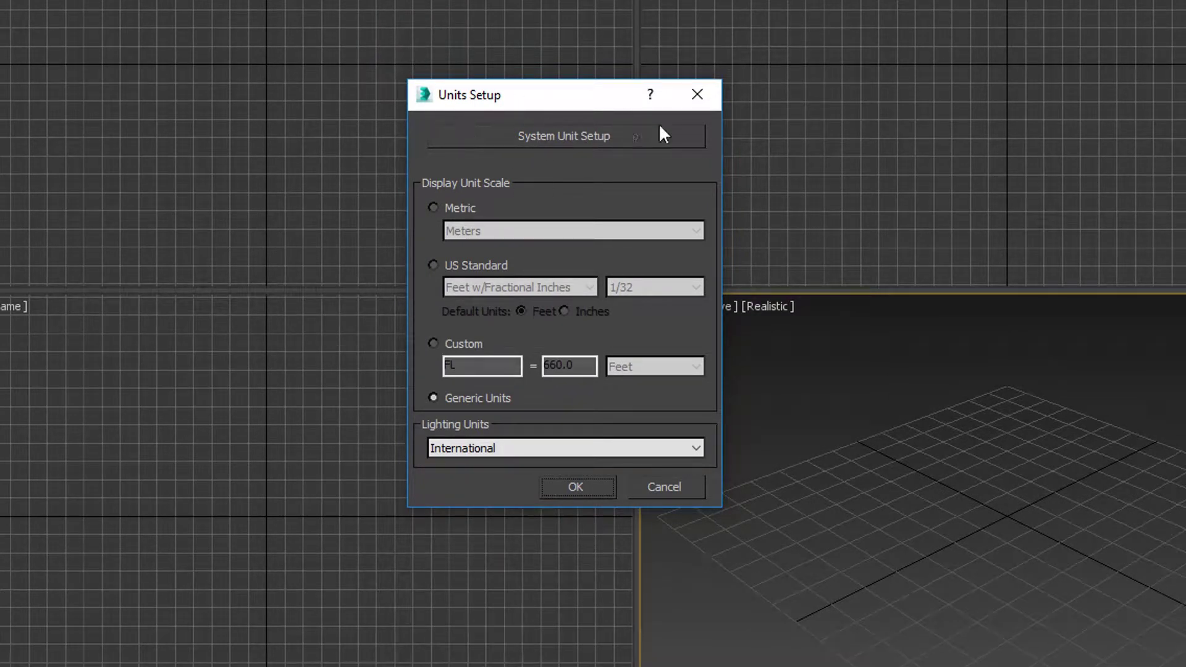
left_click(580, 138)
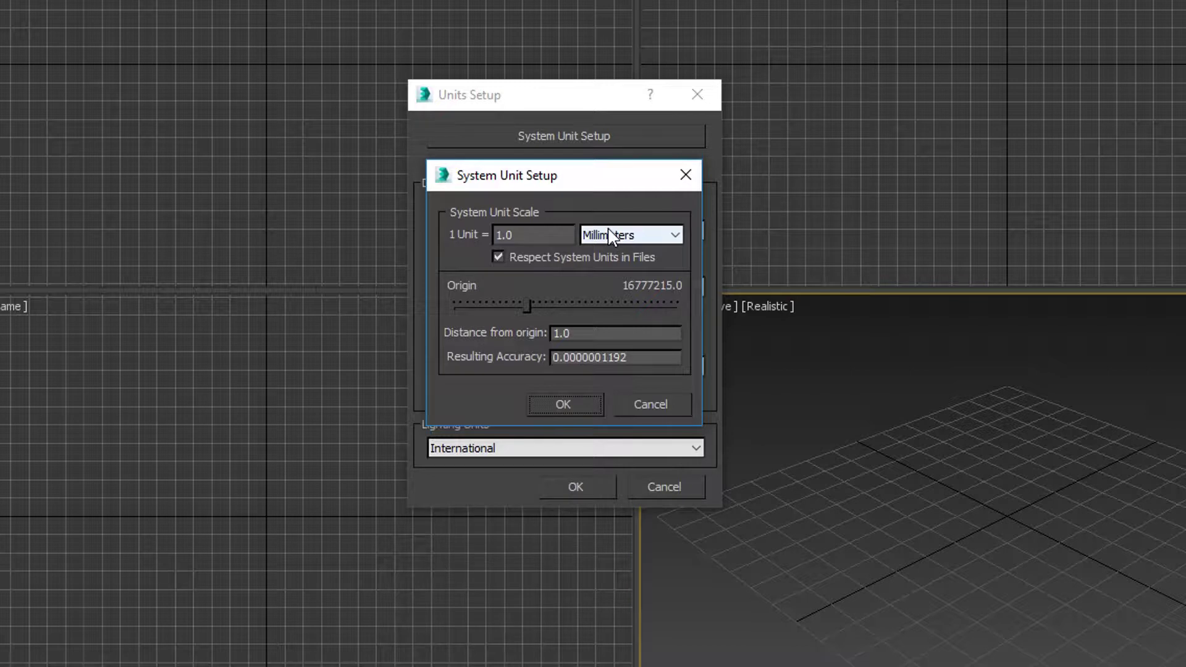
left_click(573, 404)
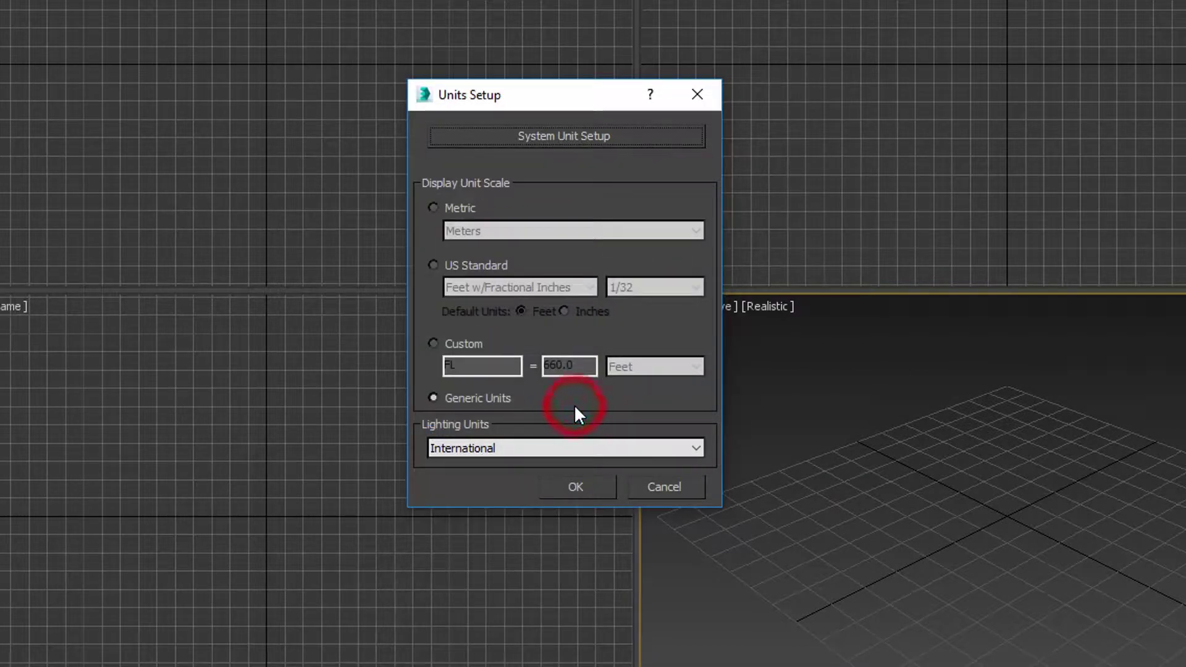
left_click(585, 486)
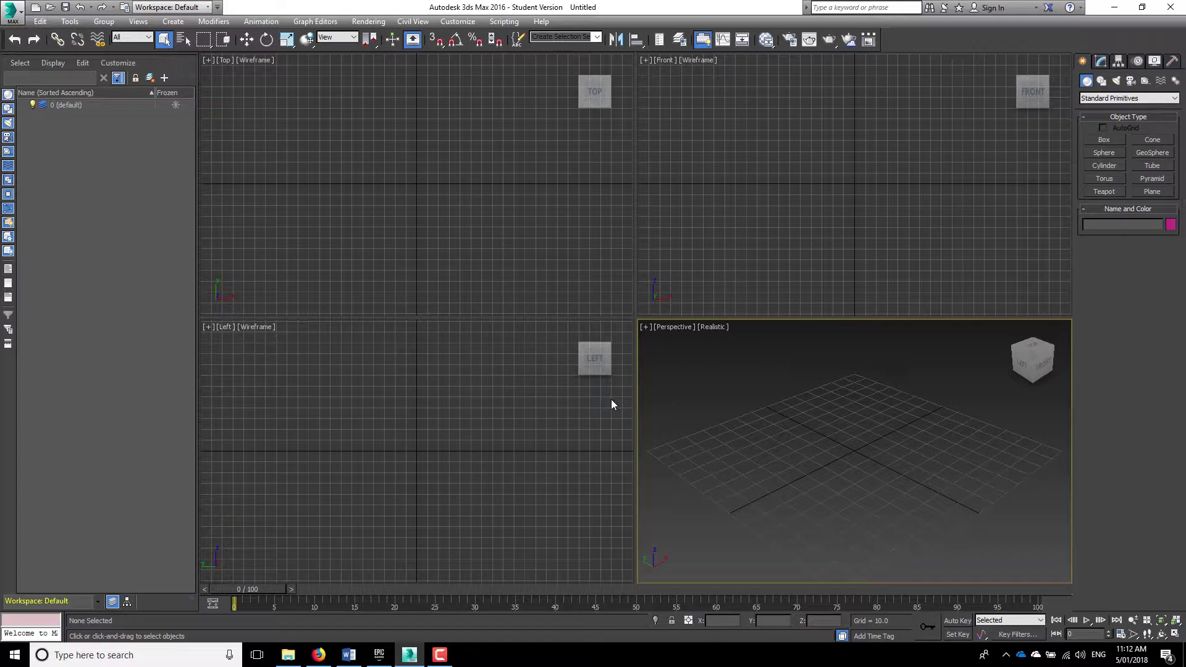
Step: Start importing Warehouse.fbx from the Rhino folder inside the desktop's VR Tutorial folder
left_click(12, 11)
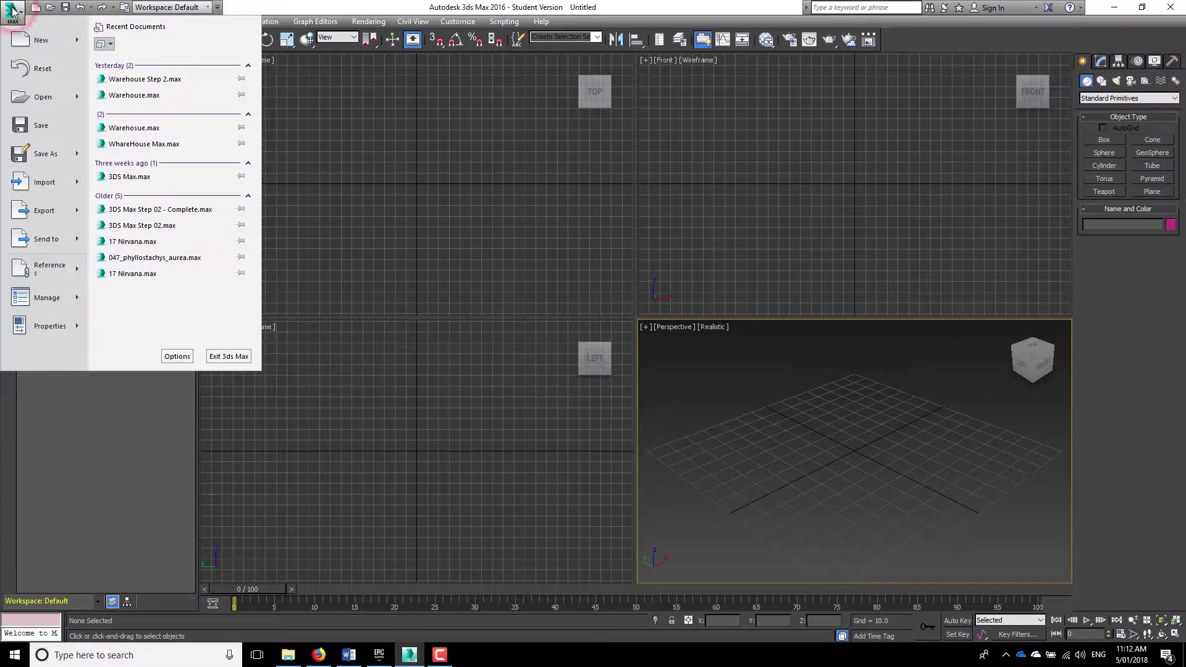
mouse_move(27, 183)
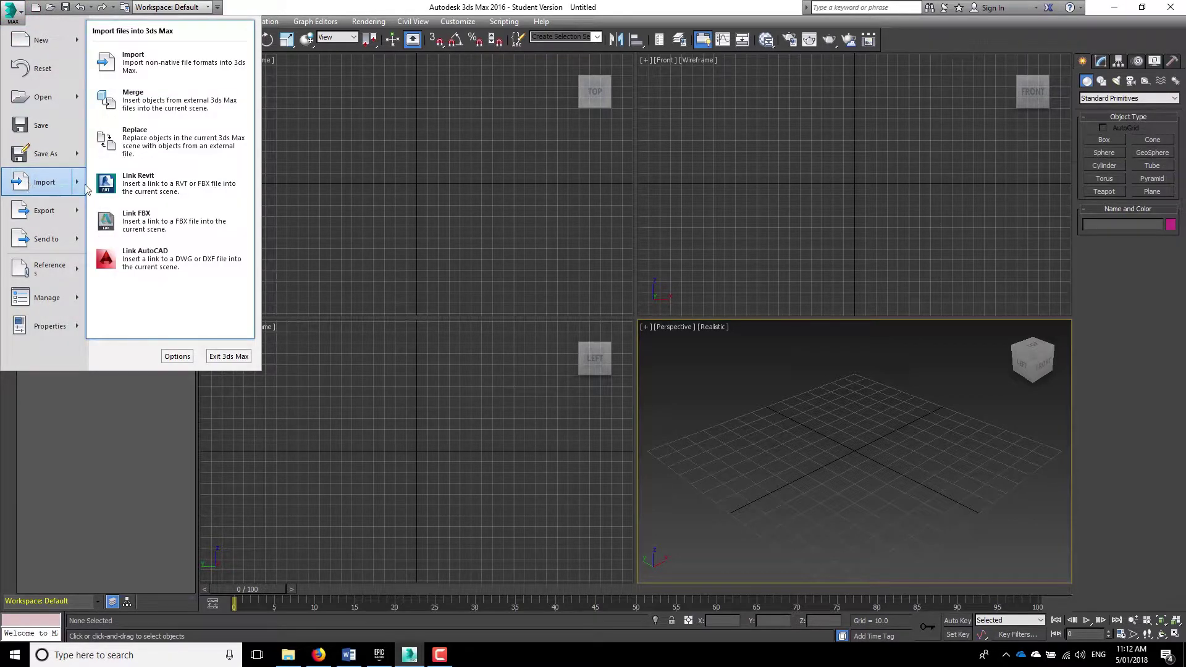
left_click(183, 66)
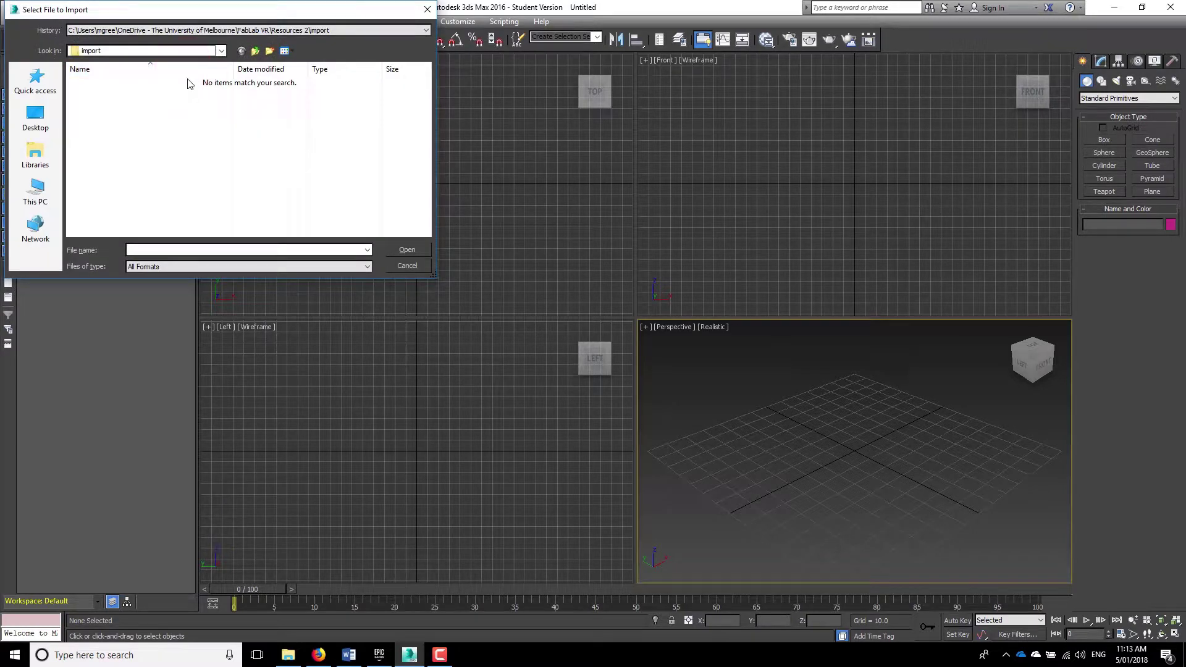
left_click(37, 117)
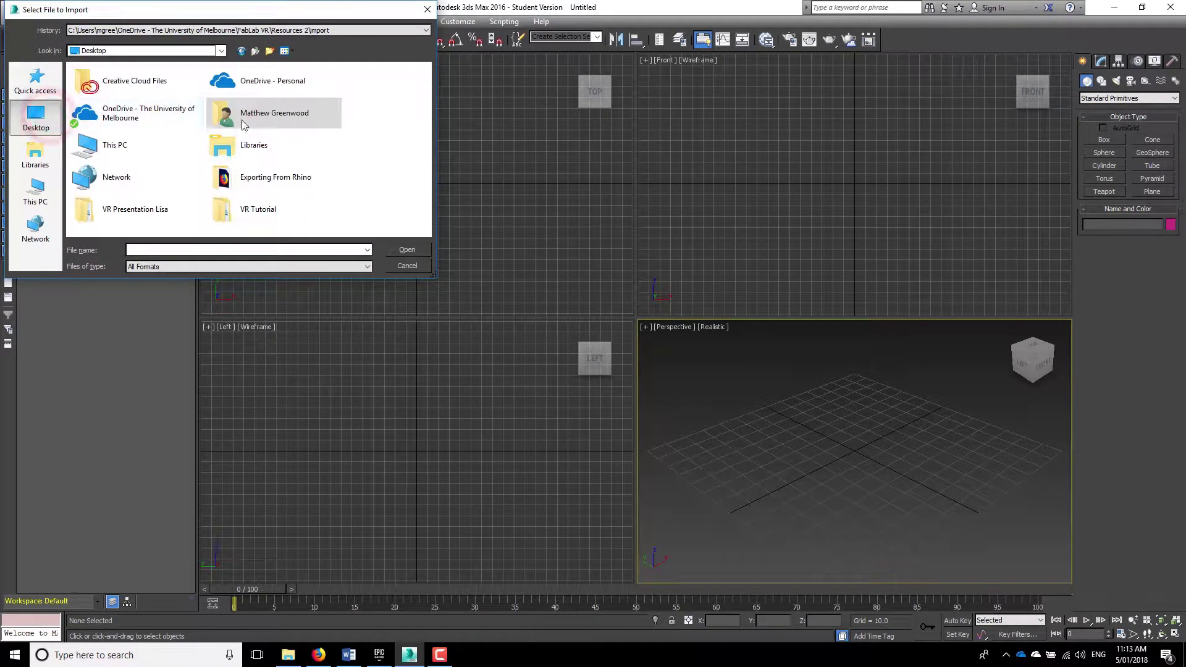
double_click(259, 209)
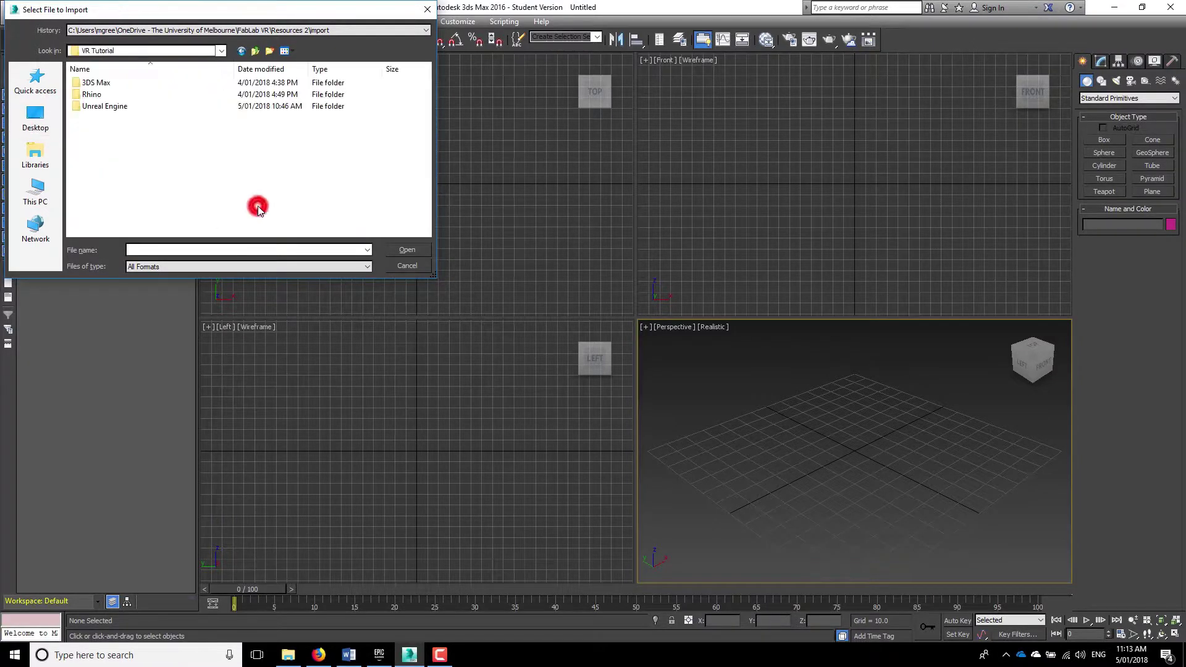
double_click(98, 82)
left_click(241, 51)
double_click(131, 96)
left_click(126, 84)
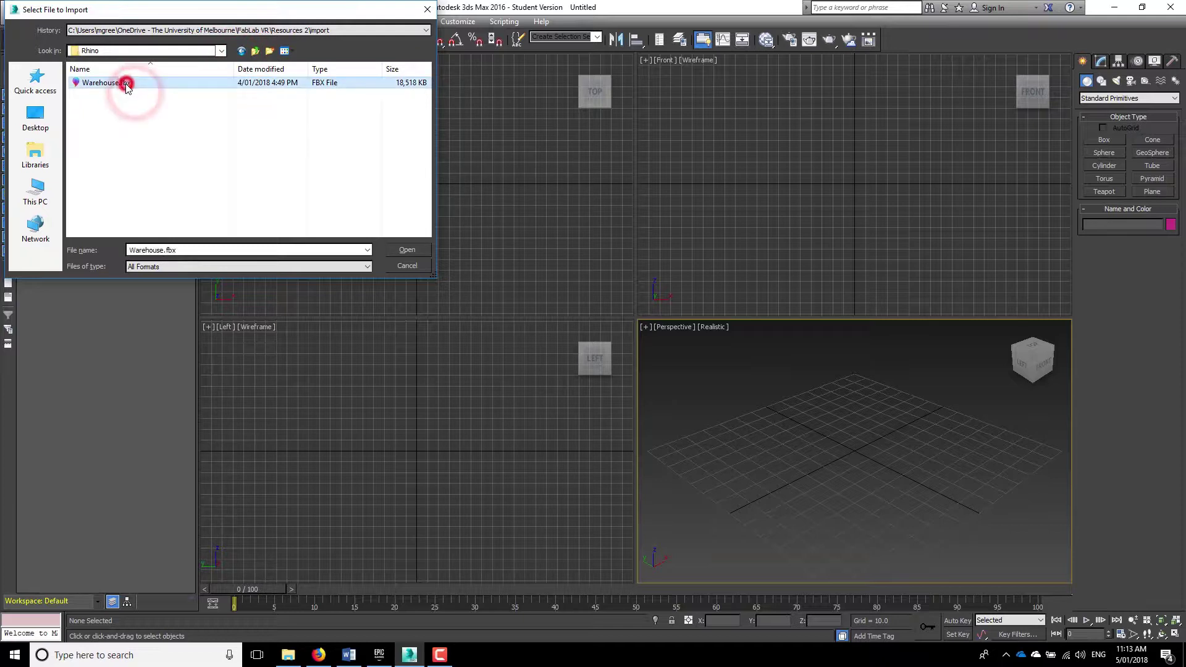
left_click(410, 251)
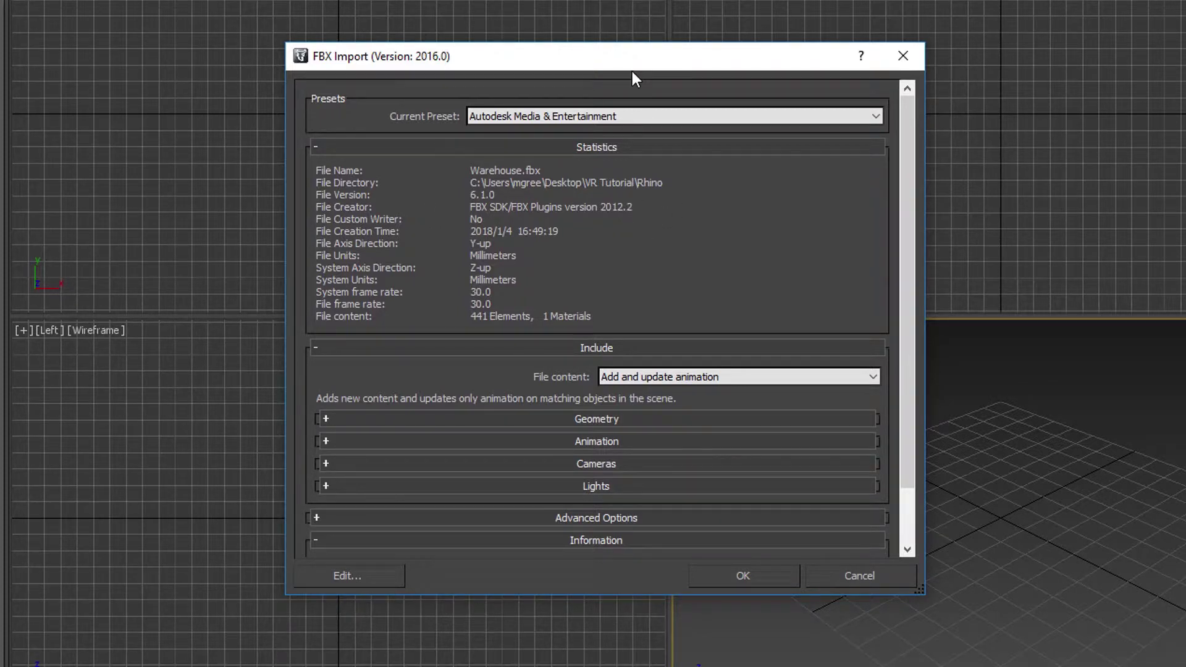
Step: Choose the preset for the FBX import and bring the warehouse model into the scene
left_click(636, 116)
left_click(515, 144)
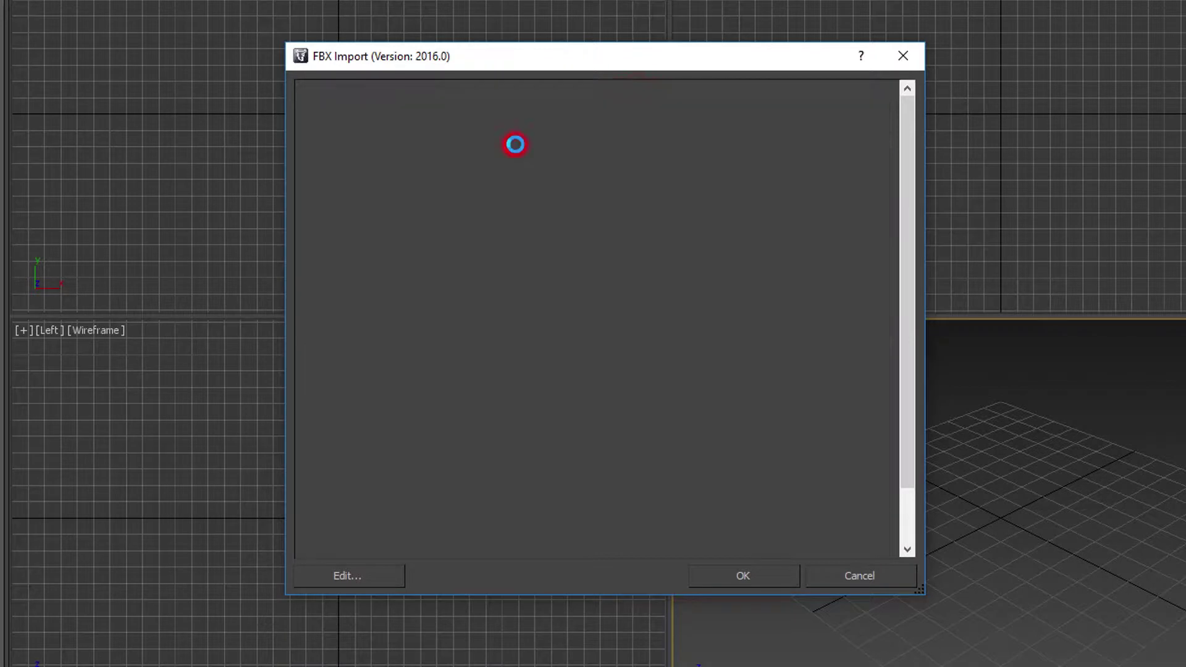
left_click(756, 575)
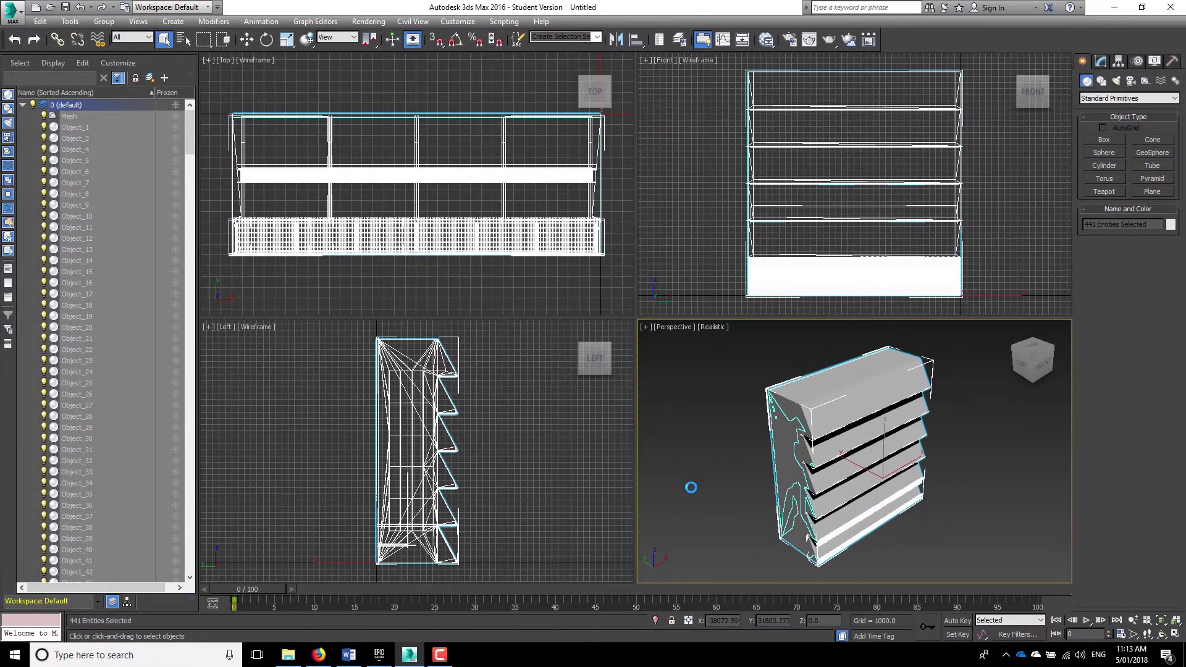
Step: Save the scene as Warehouse in the 3DS Max folder inside the desktop's VR Tutorial folder
left_click(12, 20)
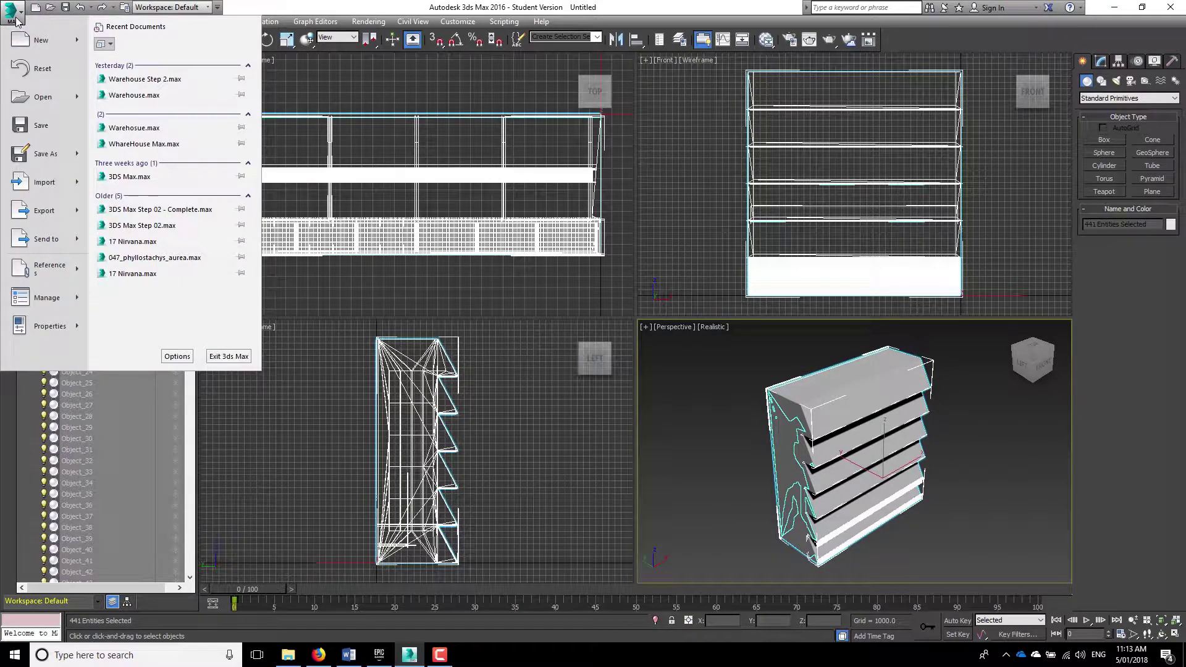
left_click(37, 125)
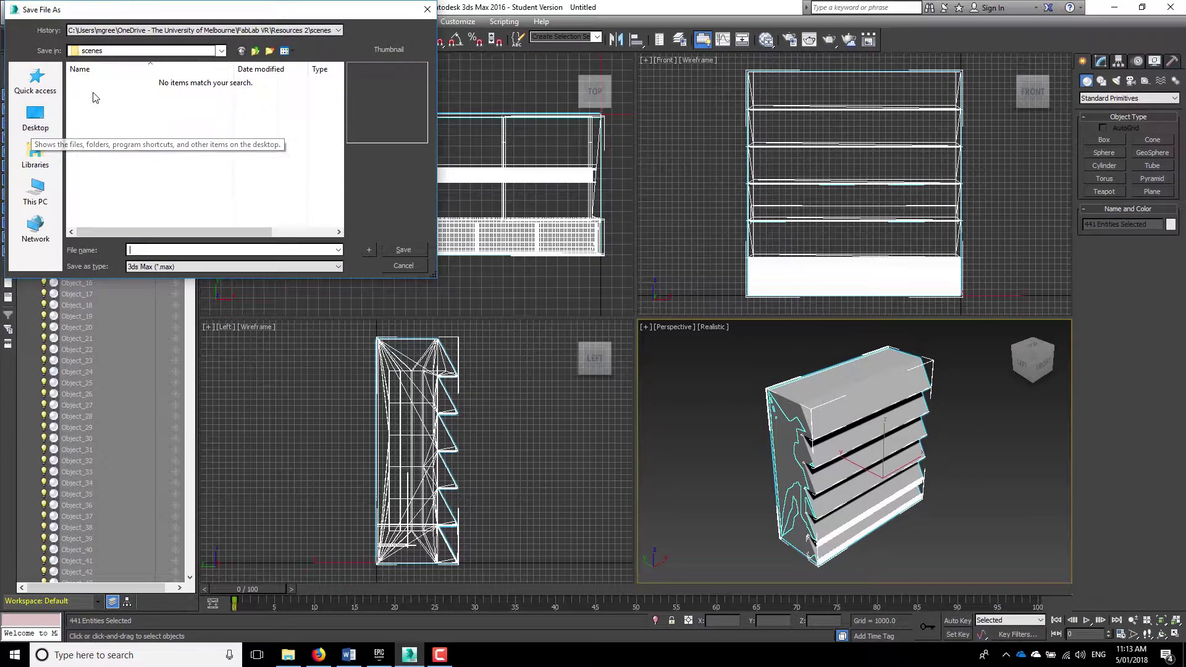
left_click(159, 50)
left_click(39, 118)
left_click(37, 117)
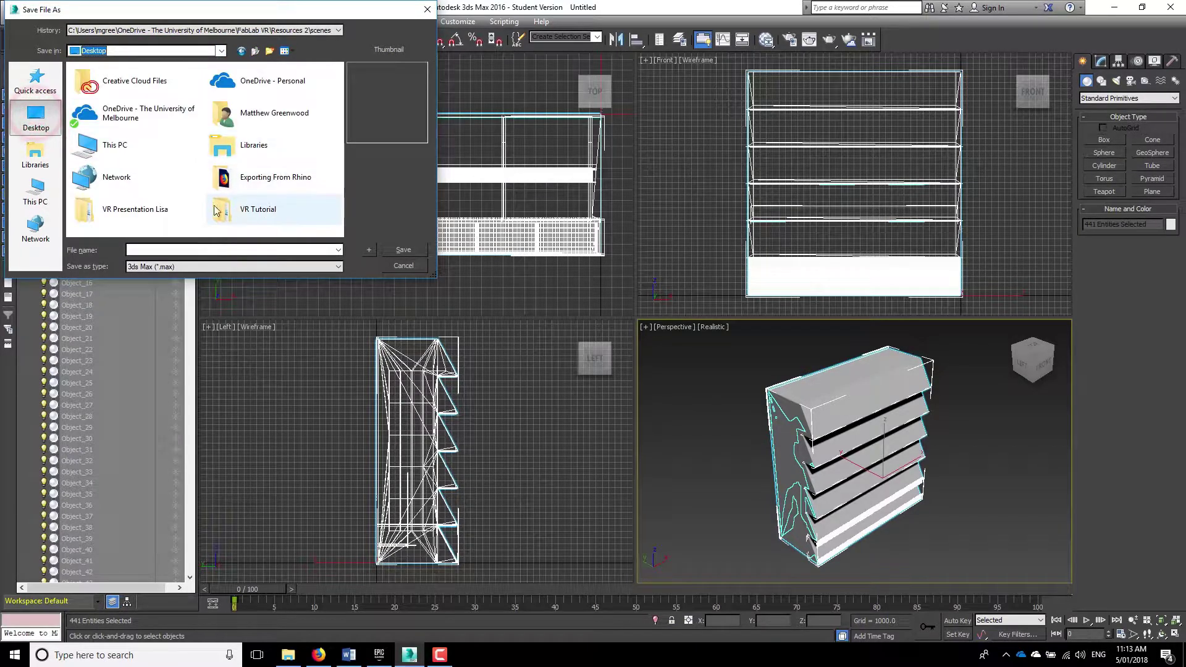
double_click(260, 212)
left_click(102, 85)
double_click(102, 85)
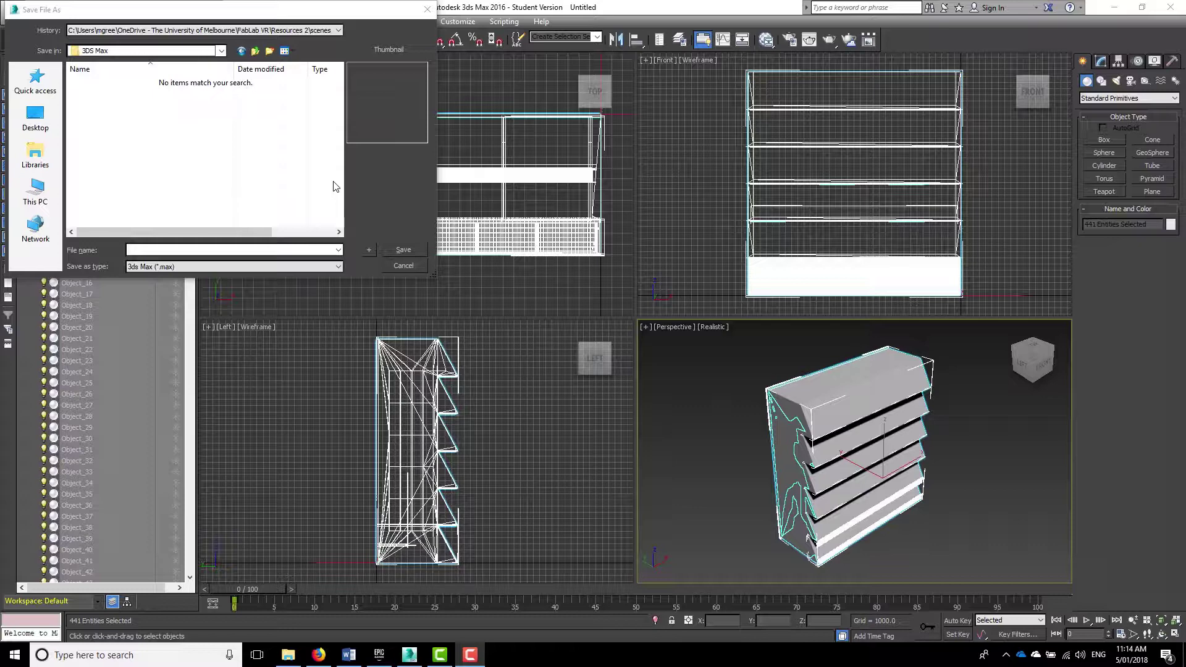
left_click(178, 248)
type("Warehouse")
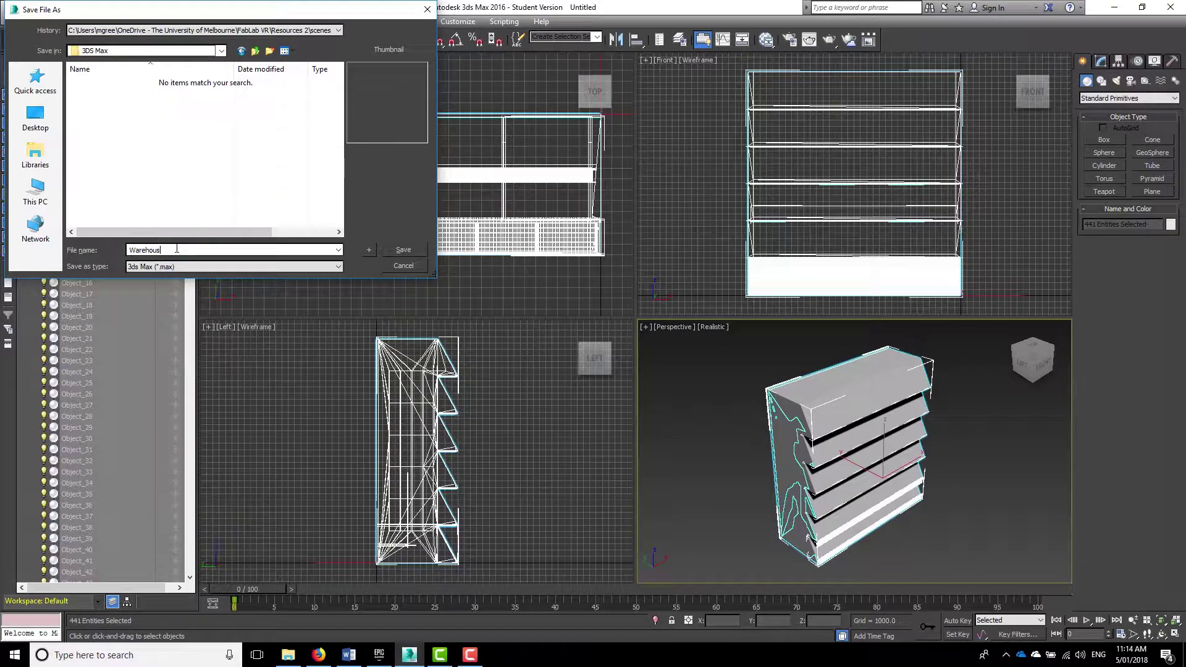
left_click(403, 250)
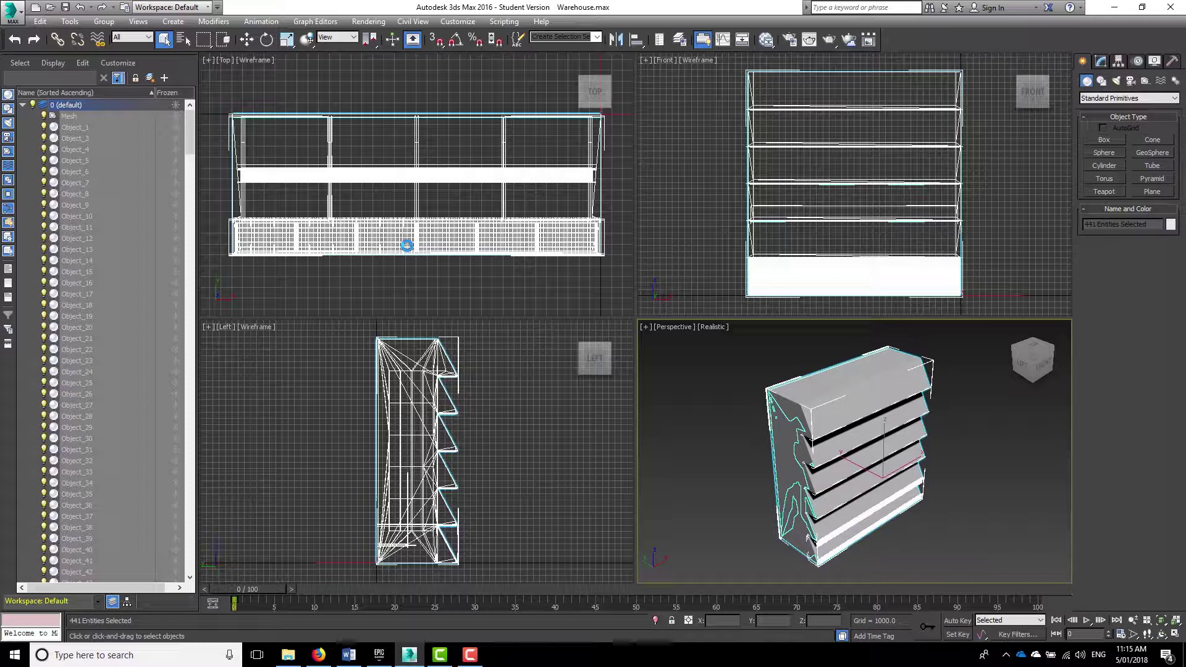
Step: Set the project folder to the 3DS Max folder inside the desktop's VR Tutorial folder
left_click(11, 11)
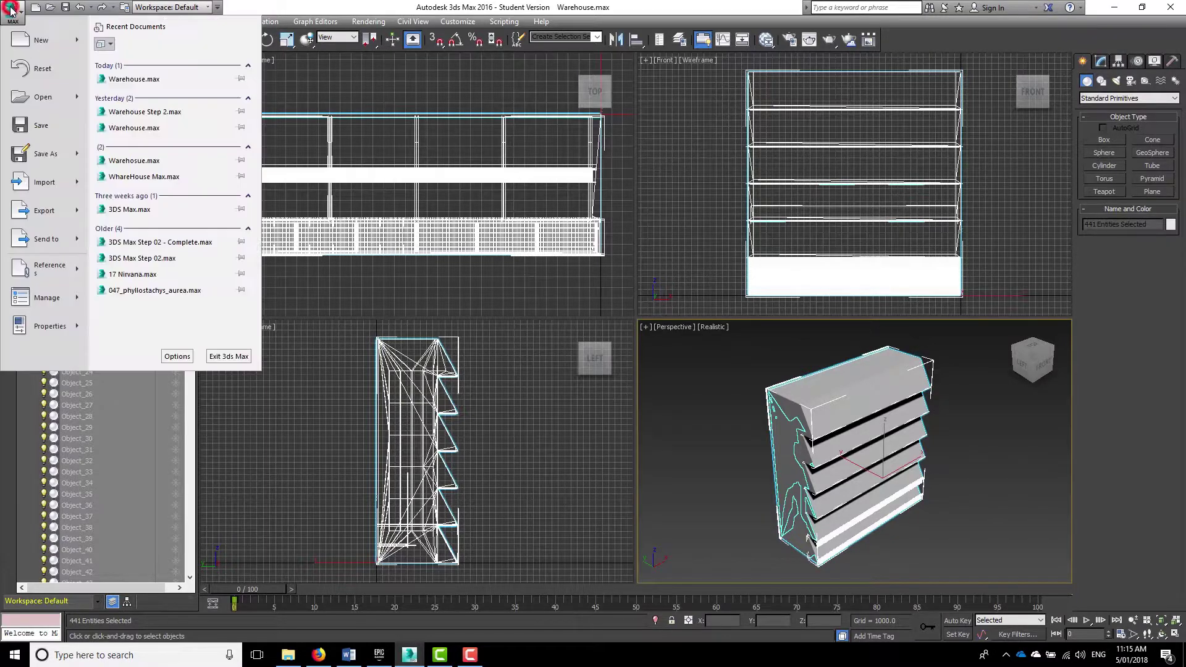
left_click(62, 299)
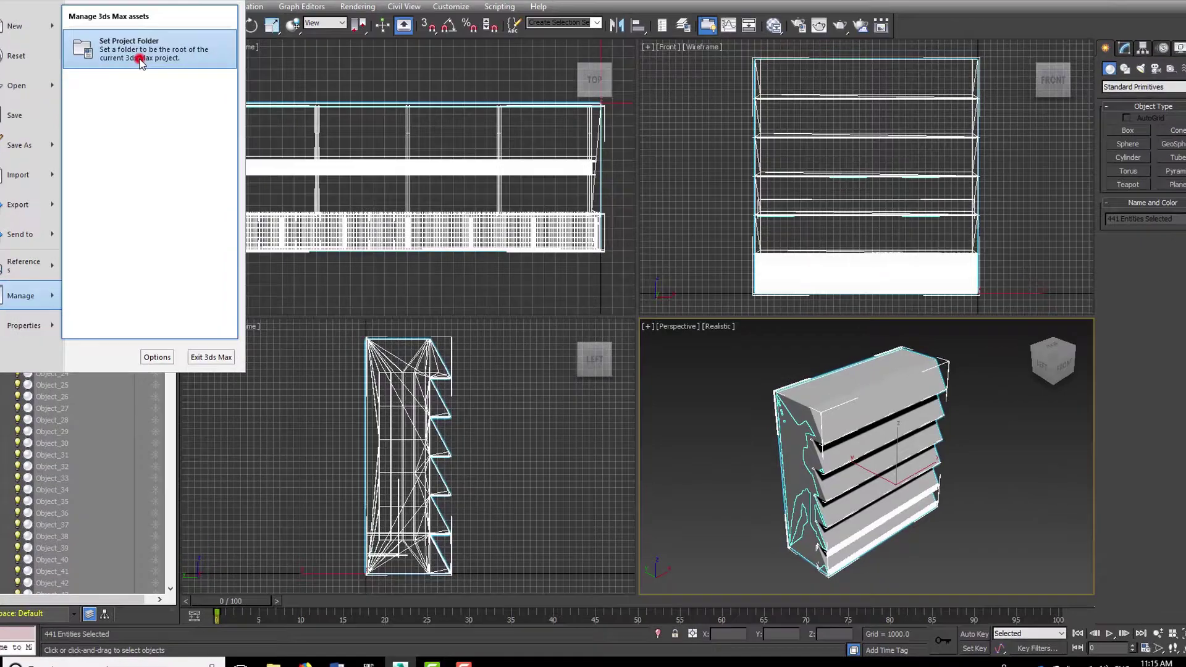
left_click(159, 69)
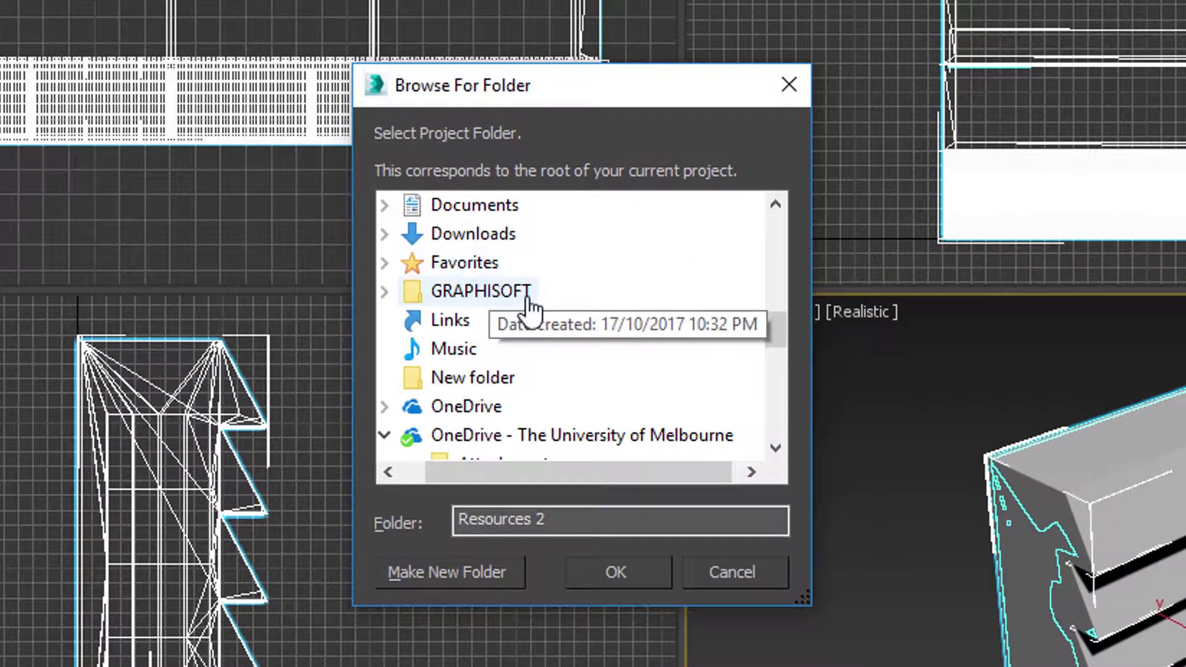
scroll(534, 324, "down", 2)
scroll(526, 303, "up", 4)
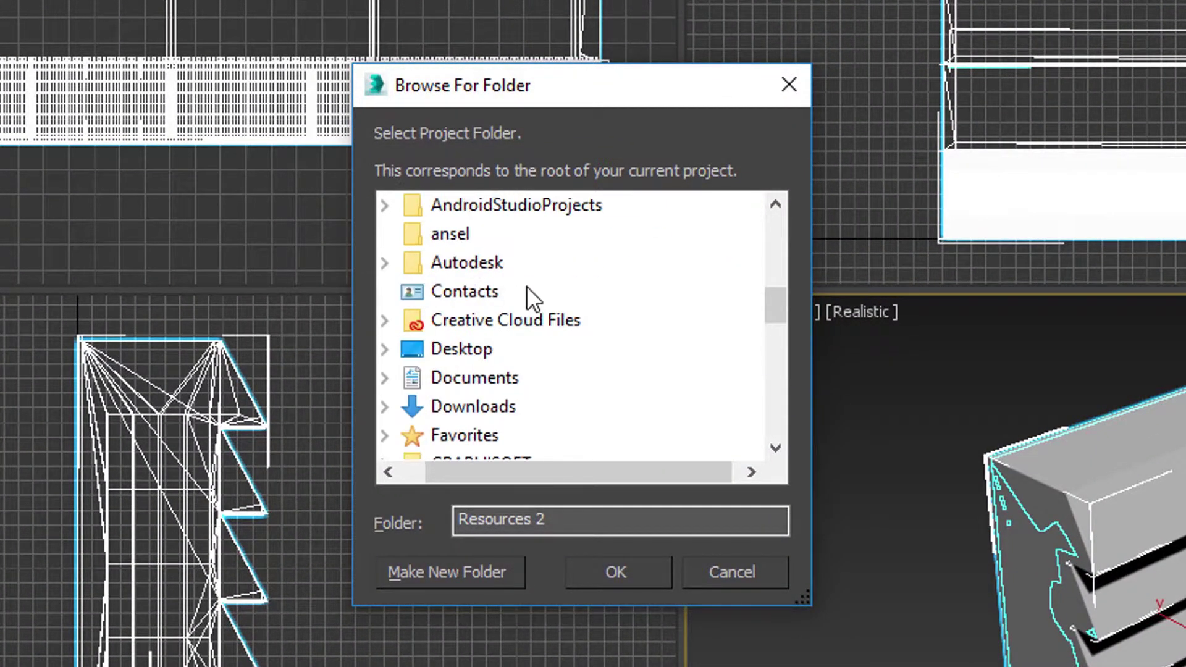
scroll(467, 333, "up", 1)
left_click(433, 436)
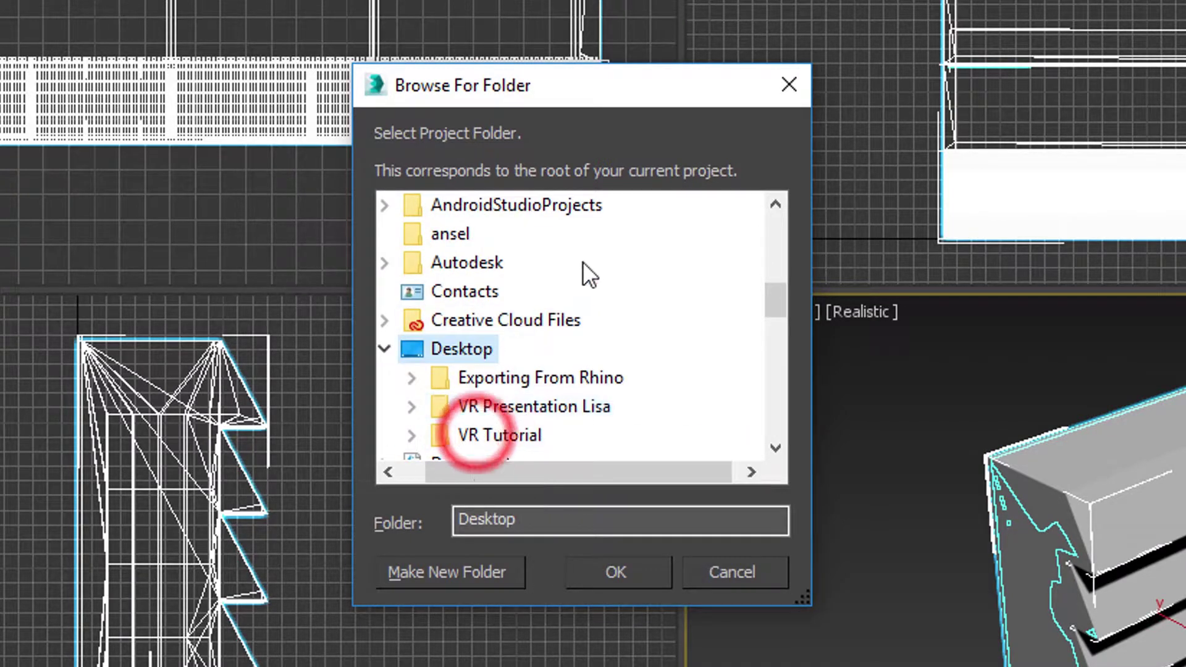
scroll(503, 370, "down", 1)
left_click(508, 351)
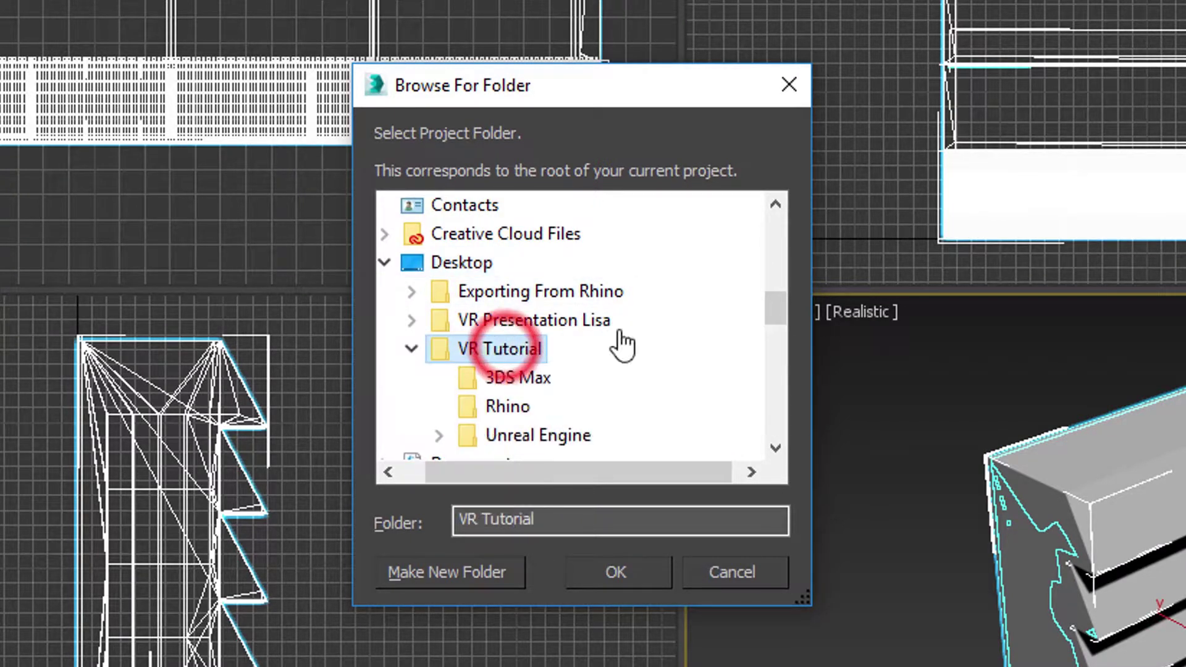
left_click(548, 376)
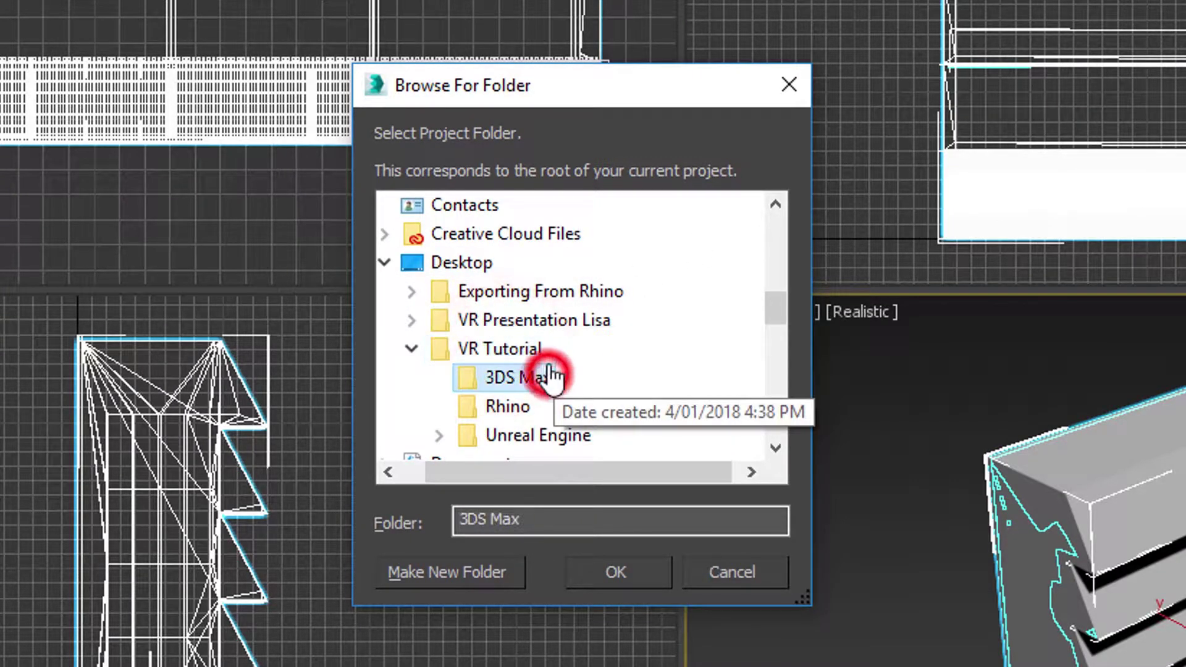
left_click(622, 572)
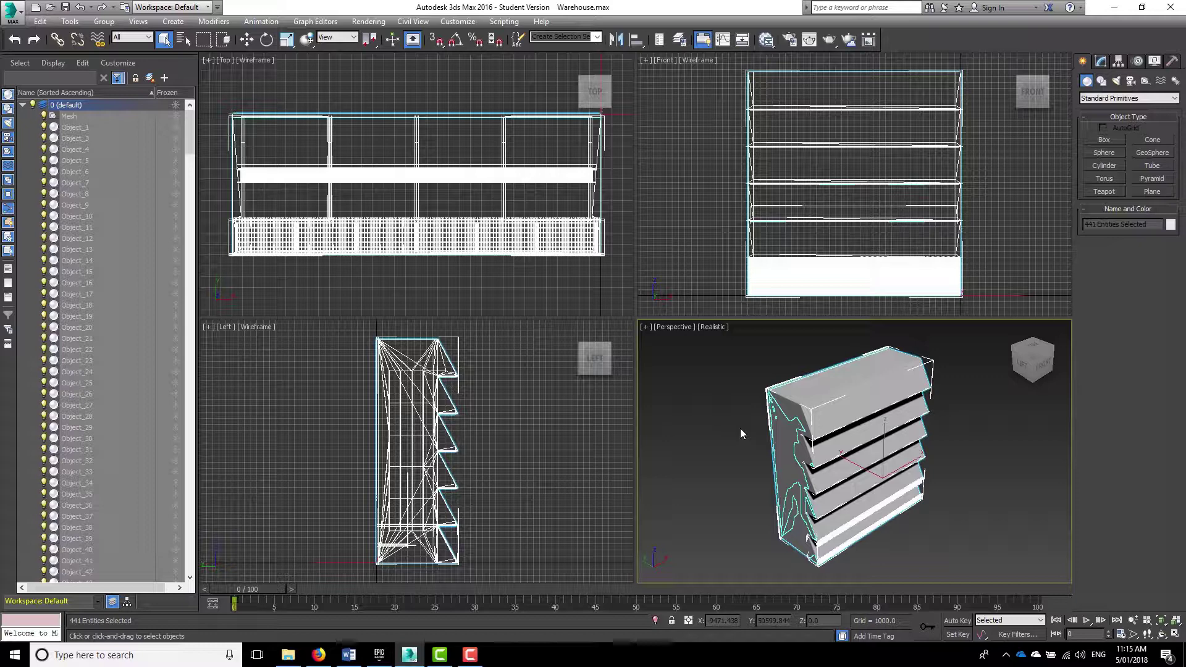
Step: Deselect the imported objects, maximize the Perspective viewport and examine the warehouse model's orientation
left_click(704, 364)
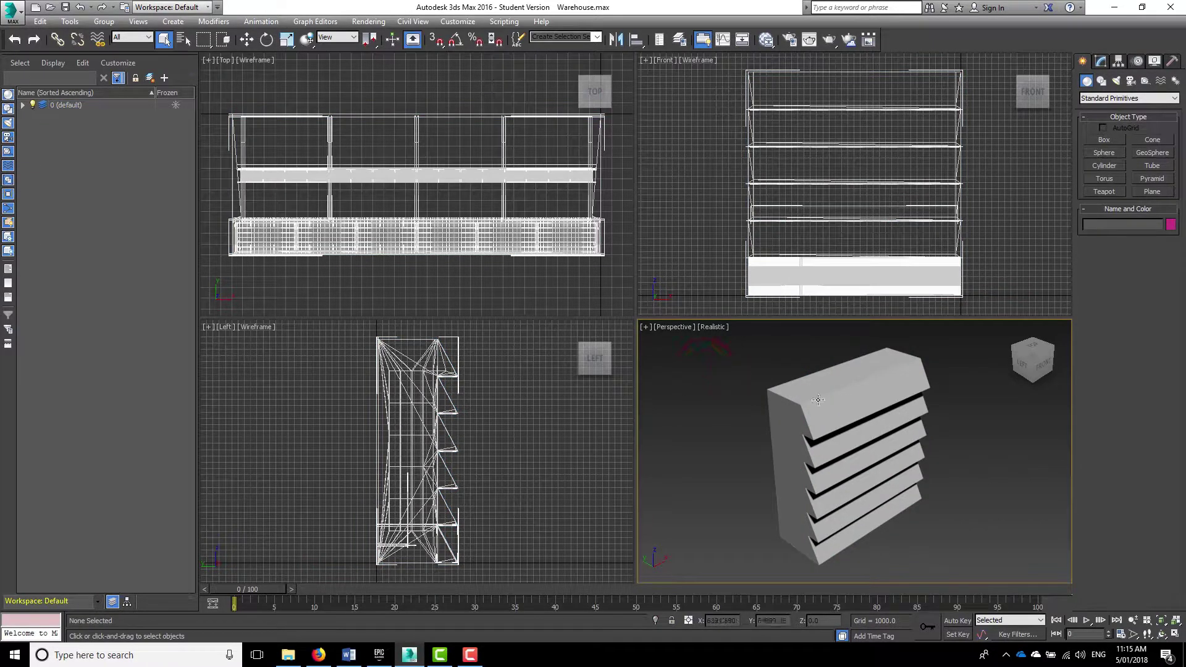
key("alt+w")
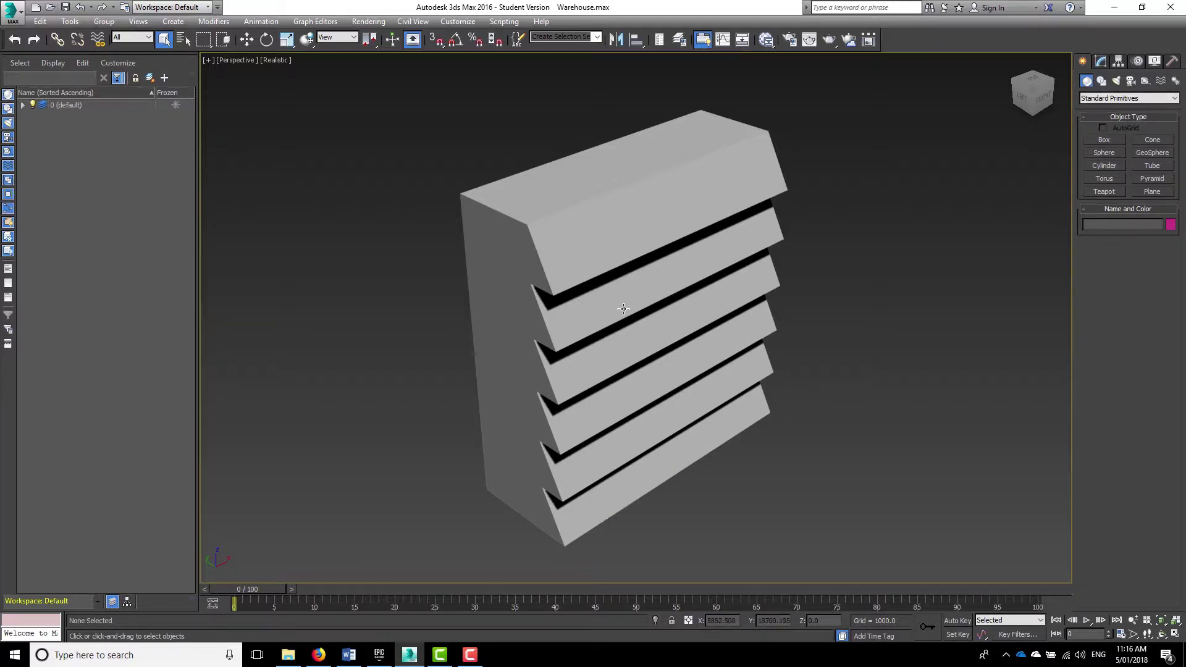
mouse_move(624, 308)
middle_mouse_down("alt")
mouse_move(761, 311)
mouse_move(590, 313)
mouse_move(590, 322)
mouse_move(621, 315)
middle_mouse_up("alt")
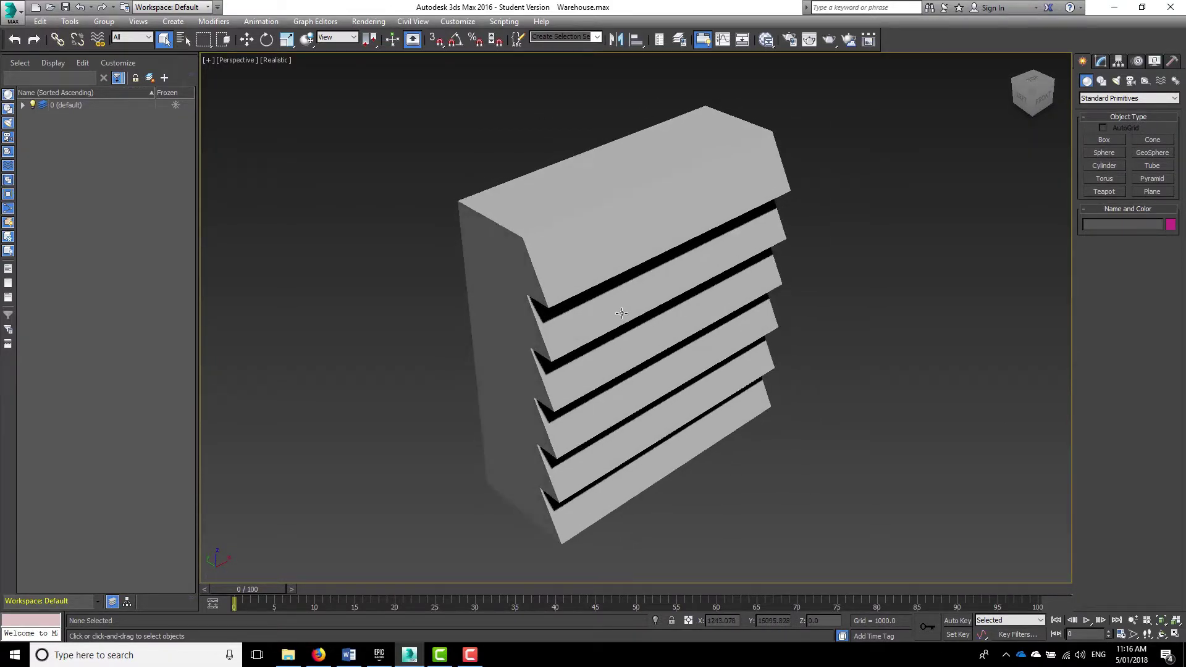
scroll(610, 326, "down", 6)
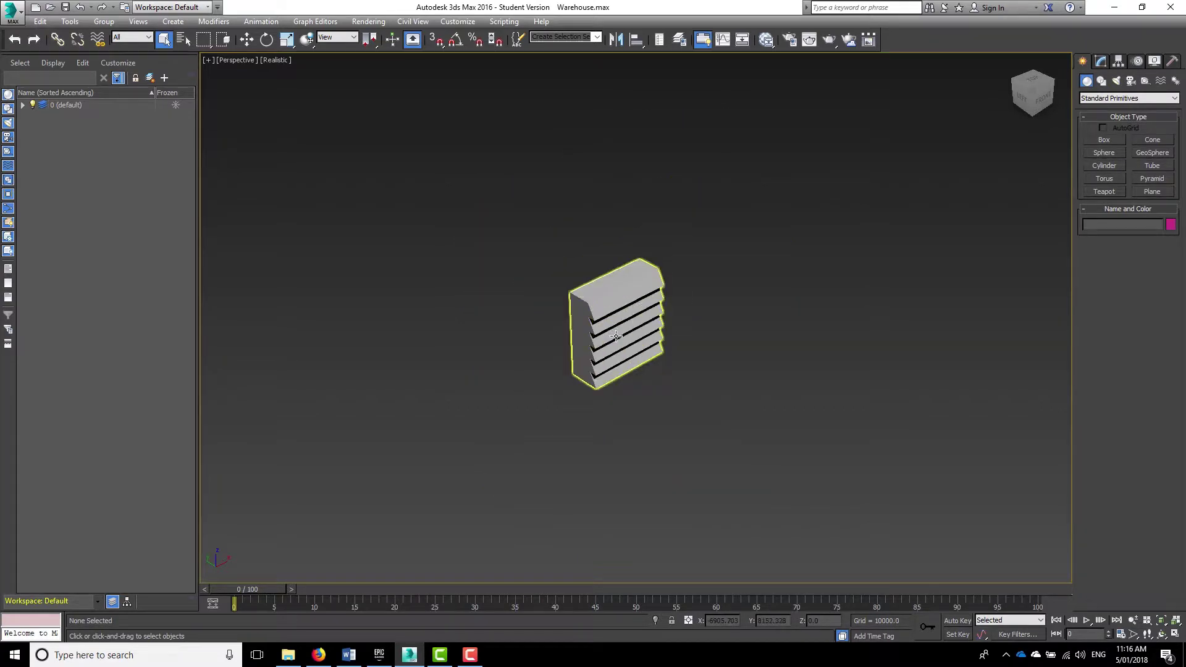
scroll(615, 332, "up", 6)
scroll(617, 333, "down", 5)
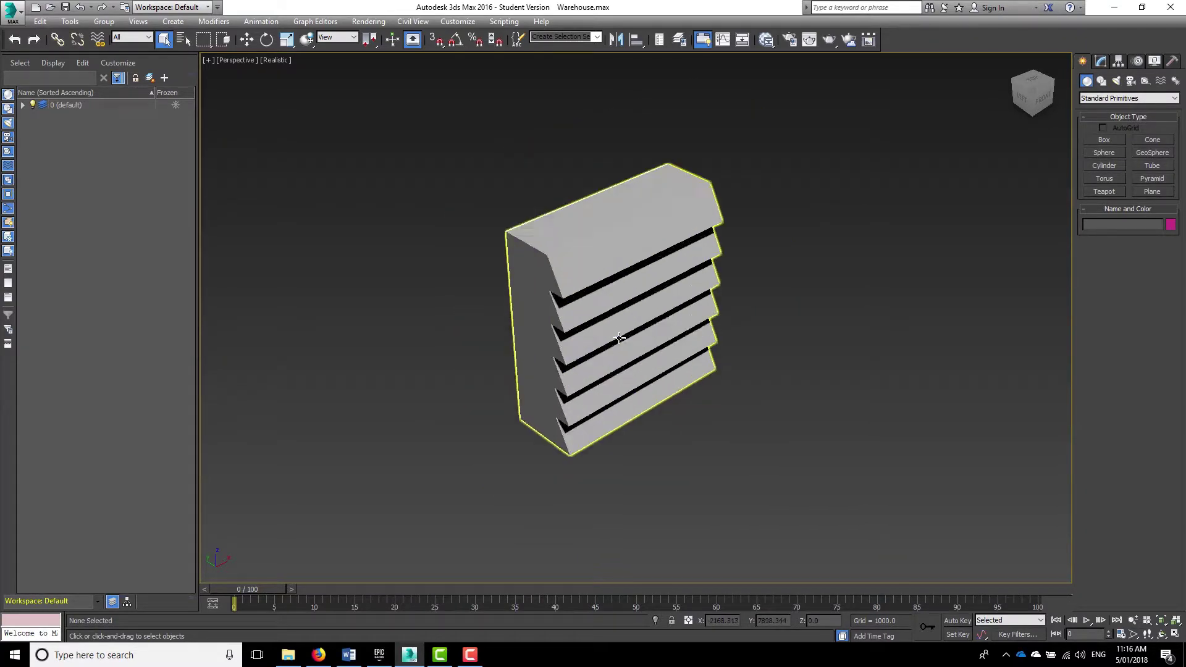
scroll(639, 331, "up", 5)
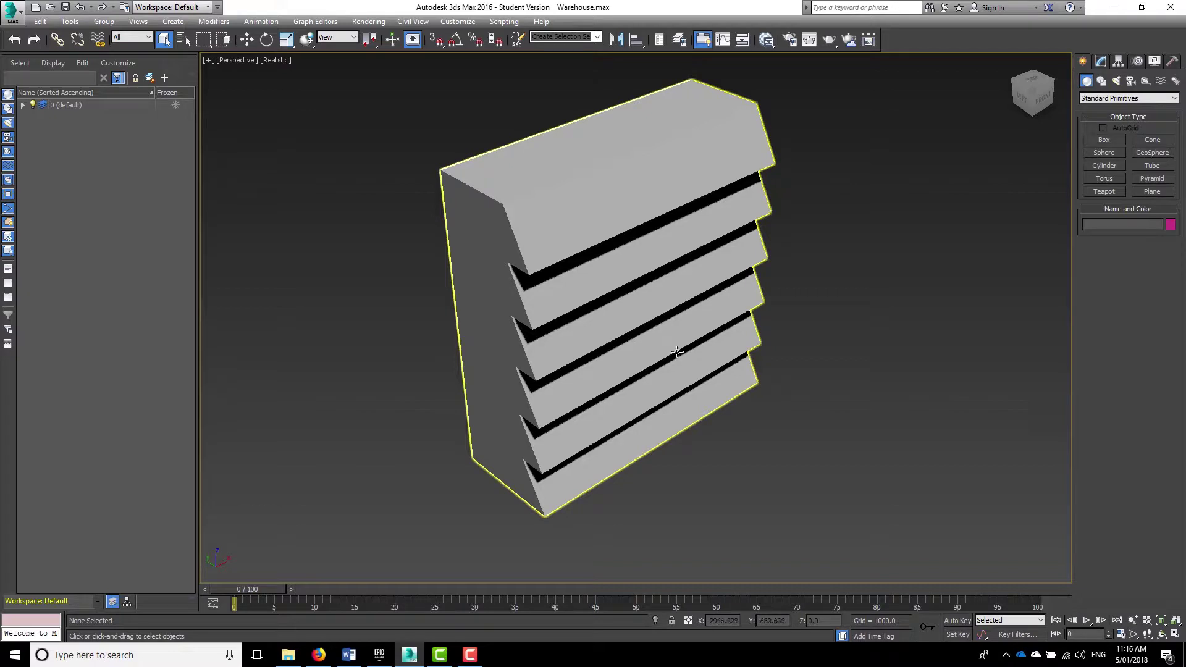
mouse_move(726, 299)
middle_mouse_down()
mouse_move(627, 328)
mouse_move(498, 341)
mouse_move(709, 309)
mouse_move(718, 283)
mouse_move(587, 276)
mouse_move(765, 280)
mouse_move(715, 294)
middle_mouse_up()
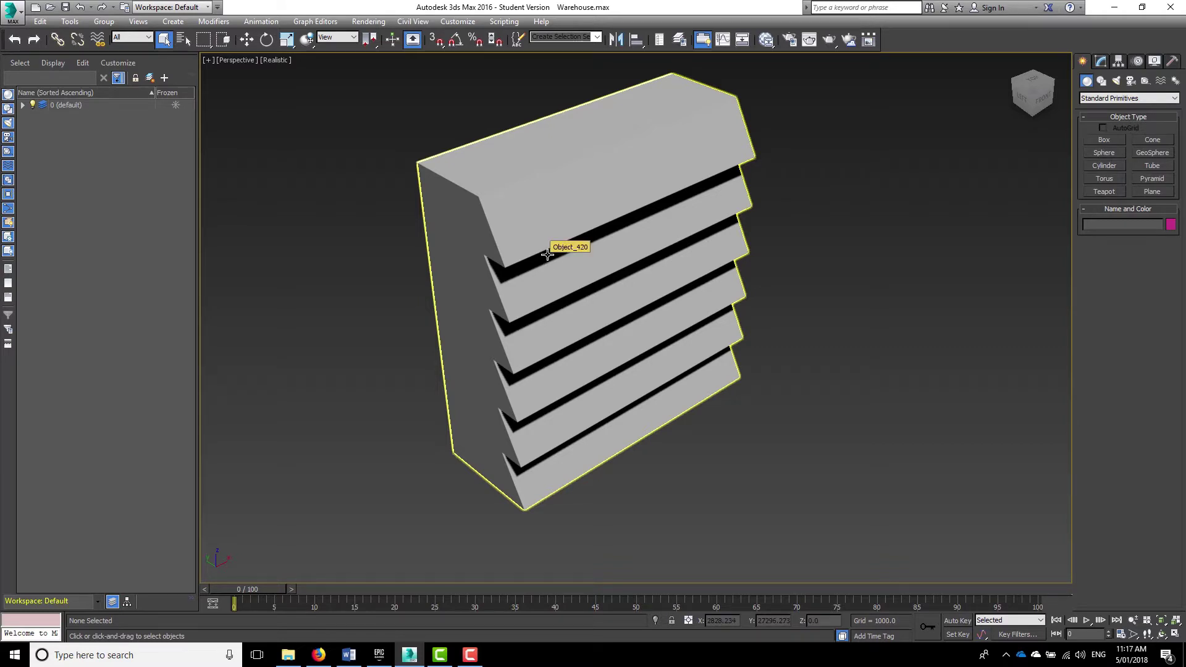
Step: Select the whole warehouse model and rotate it by a relative offset of -90 degrees about the X axis
left_click_drag(307, 78, 870, 524)
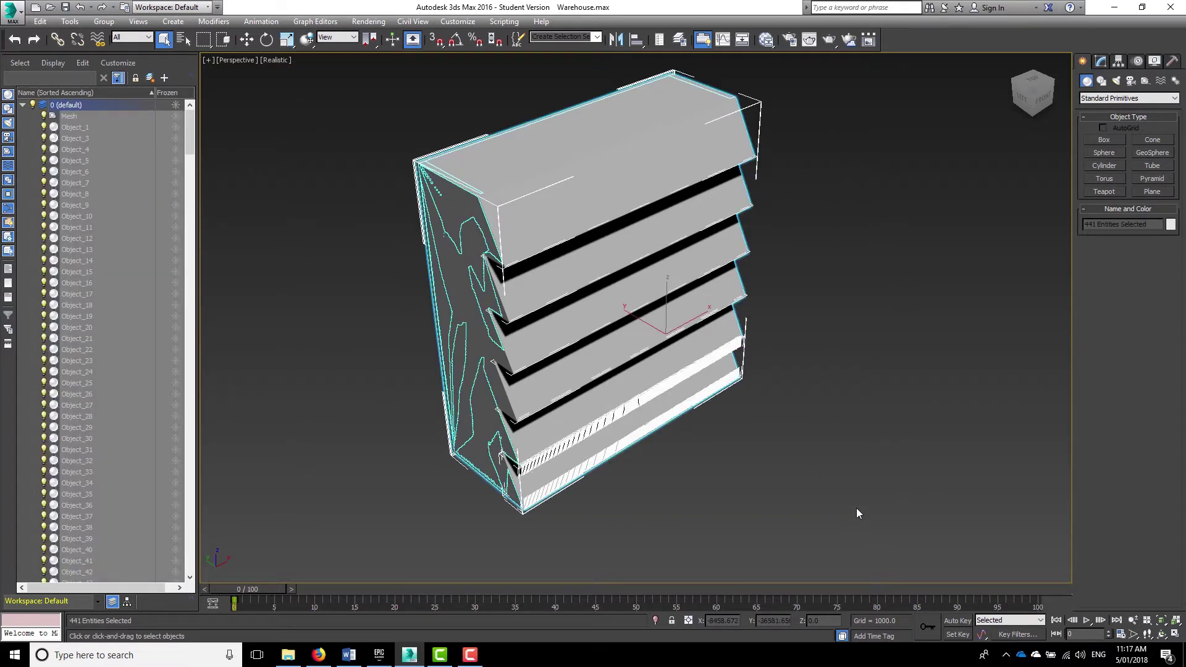
left_click(267, 41)
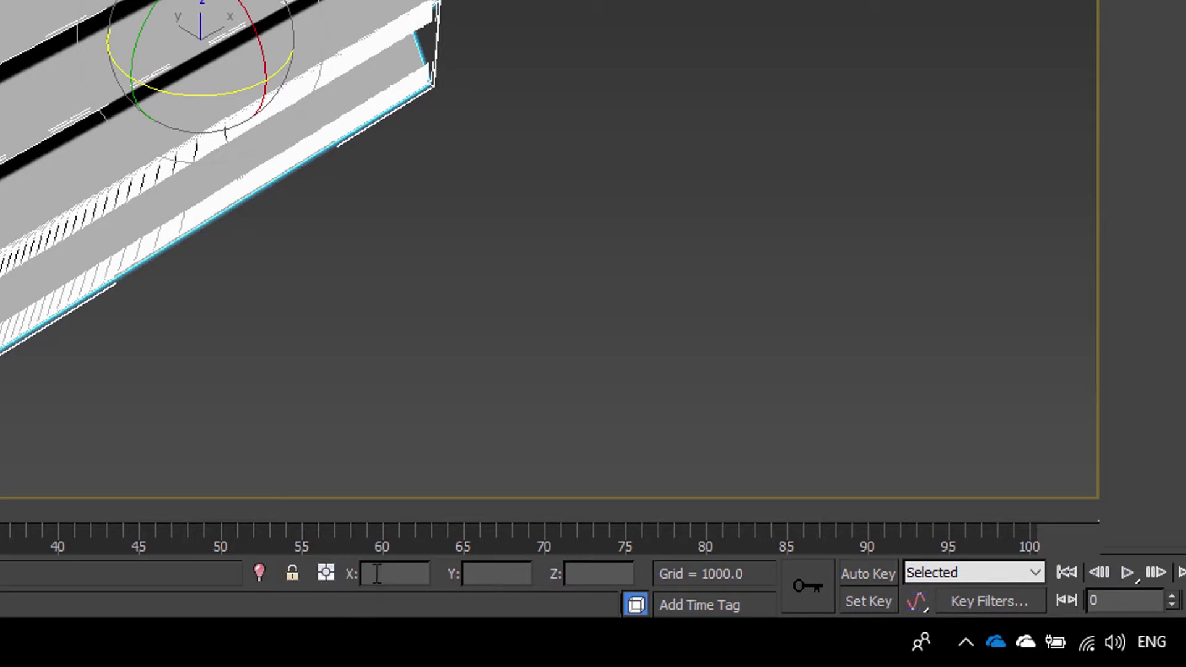
left_click(328, 571)
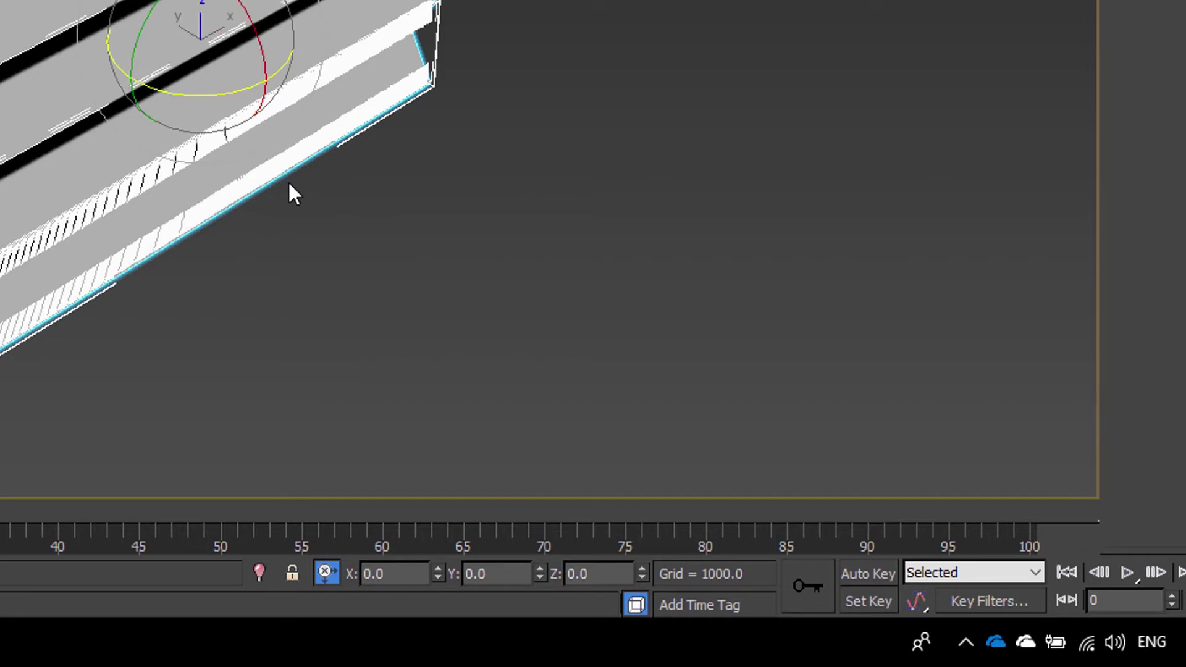
left_click(404, 574)
type("-90")
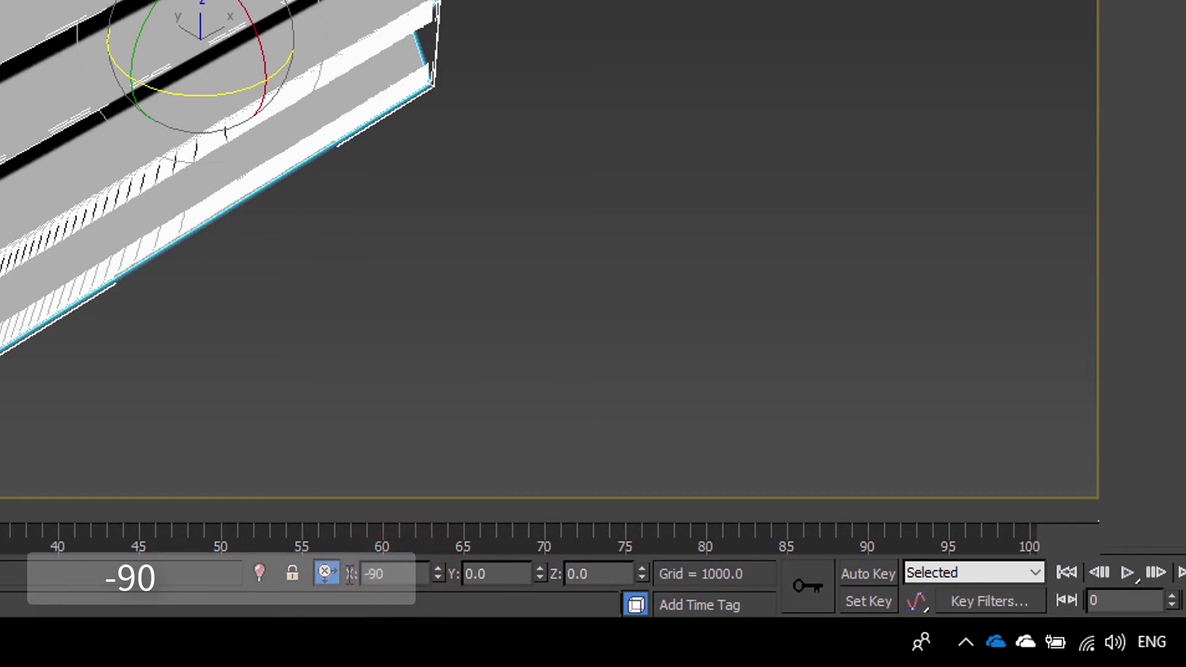
key("Return")
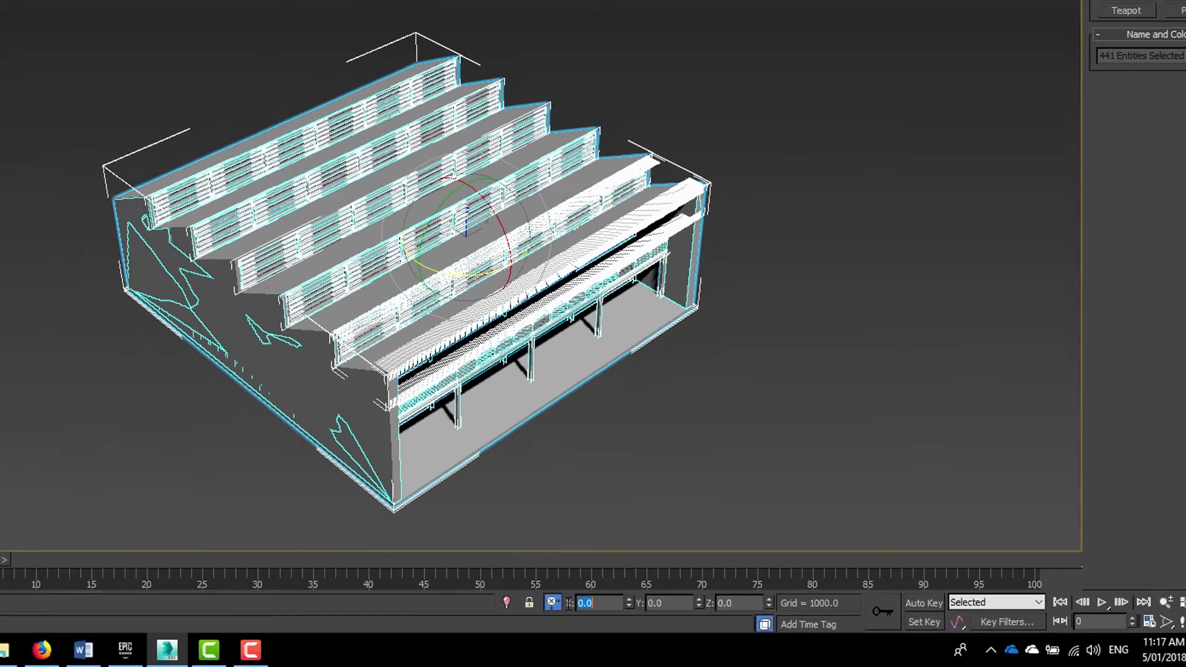